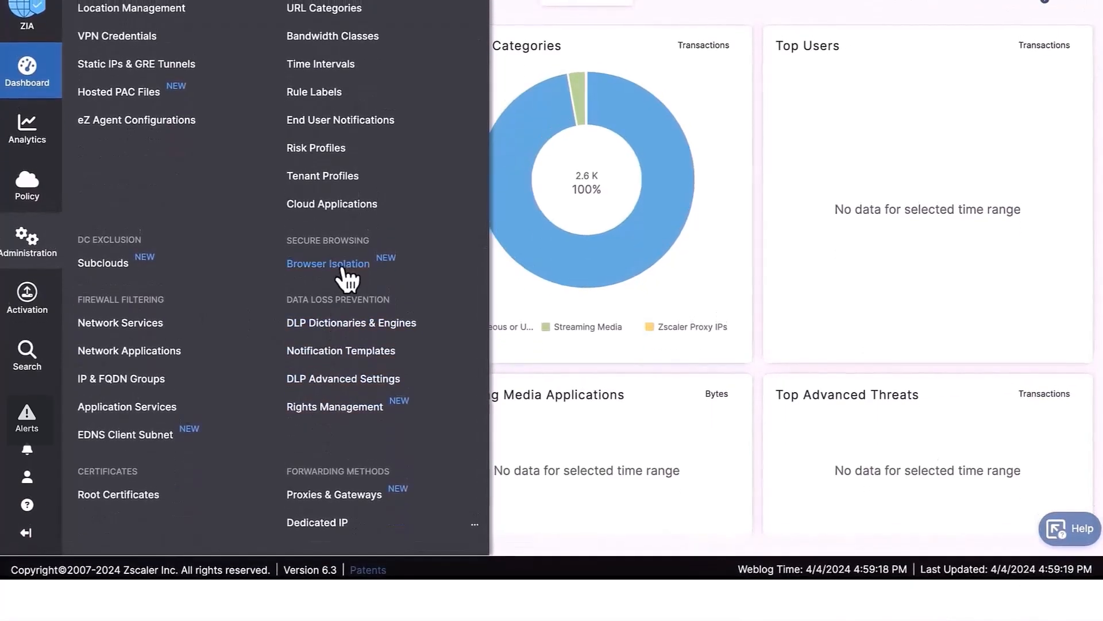
Open the Browser Isolation settings and start a new isolation profile named "Test Profile"
left_click(340, 267)
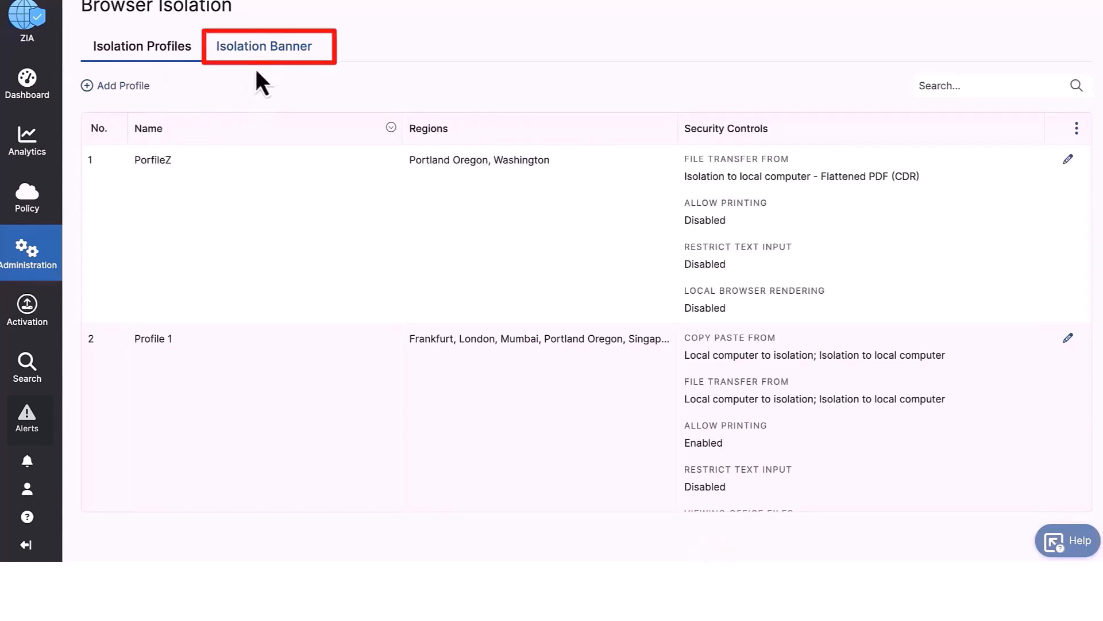
left_click(139, 92)
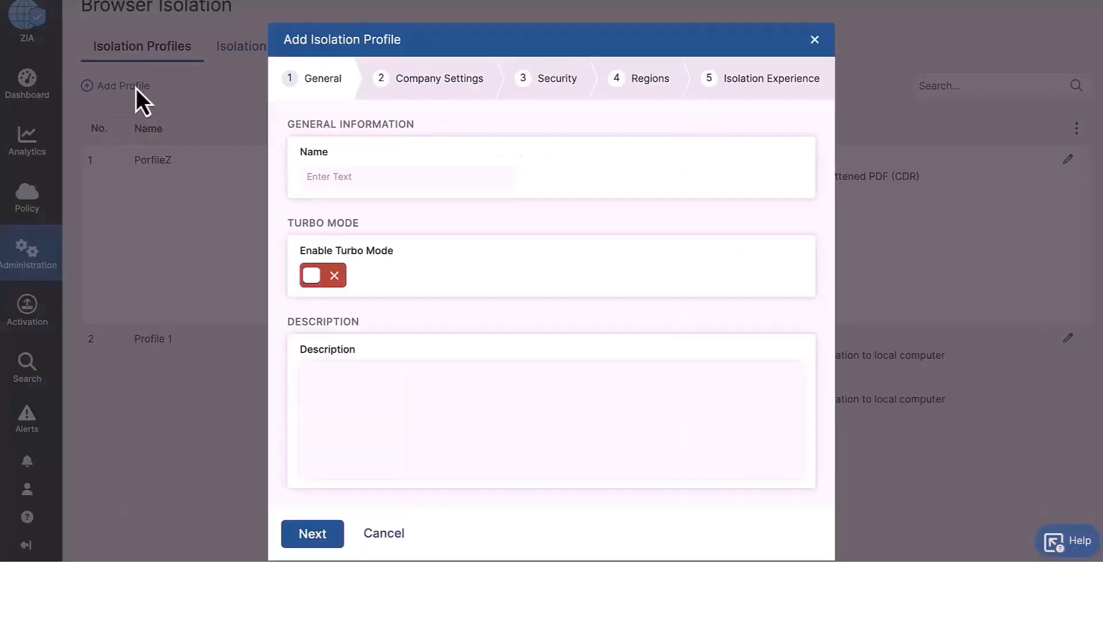
left_click(345, 178)
type("Tes")
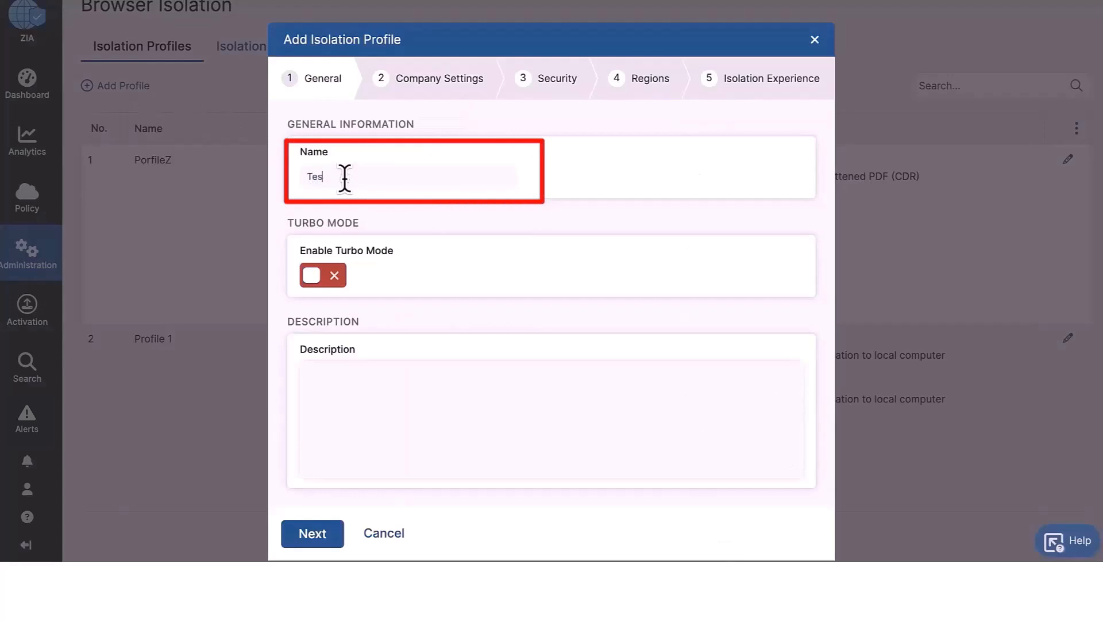
type("t Profile")
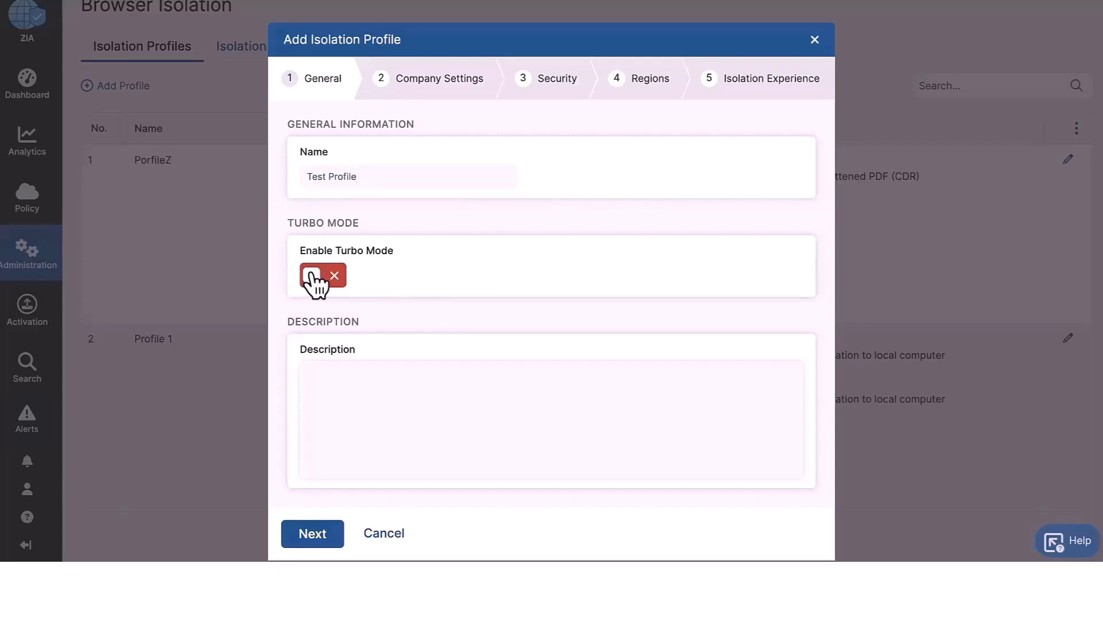
Enter "Test P" in the profile's description and continue to the company settings
left_click(328, 381)
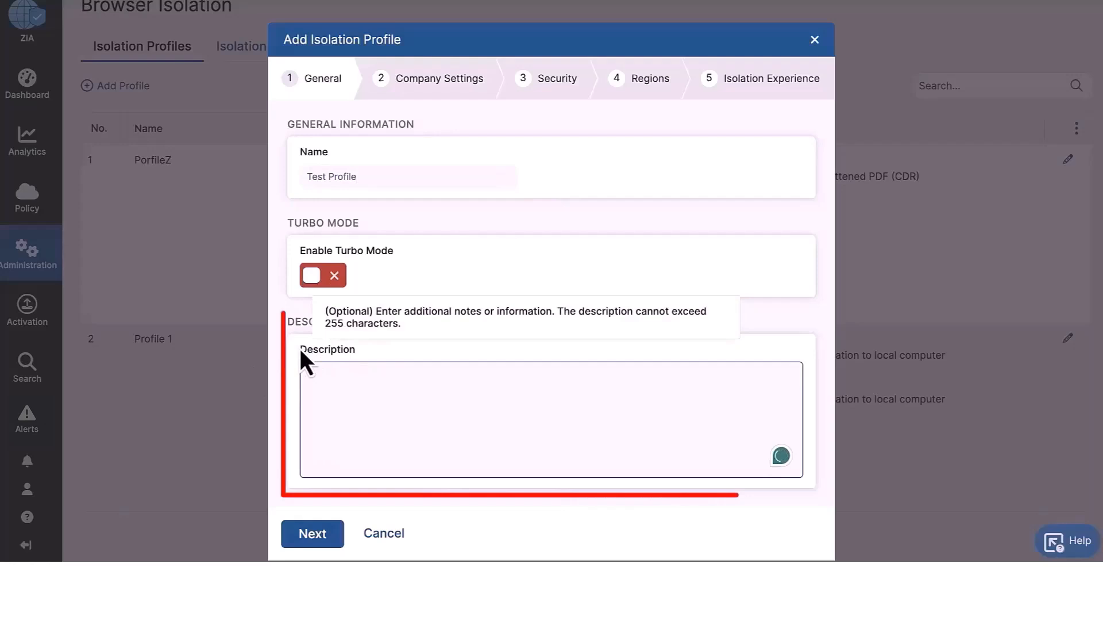
type("Test P")
left_click(335, 534)
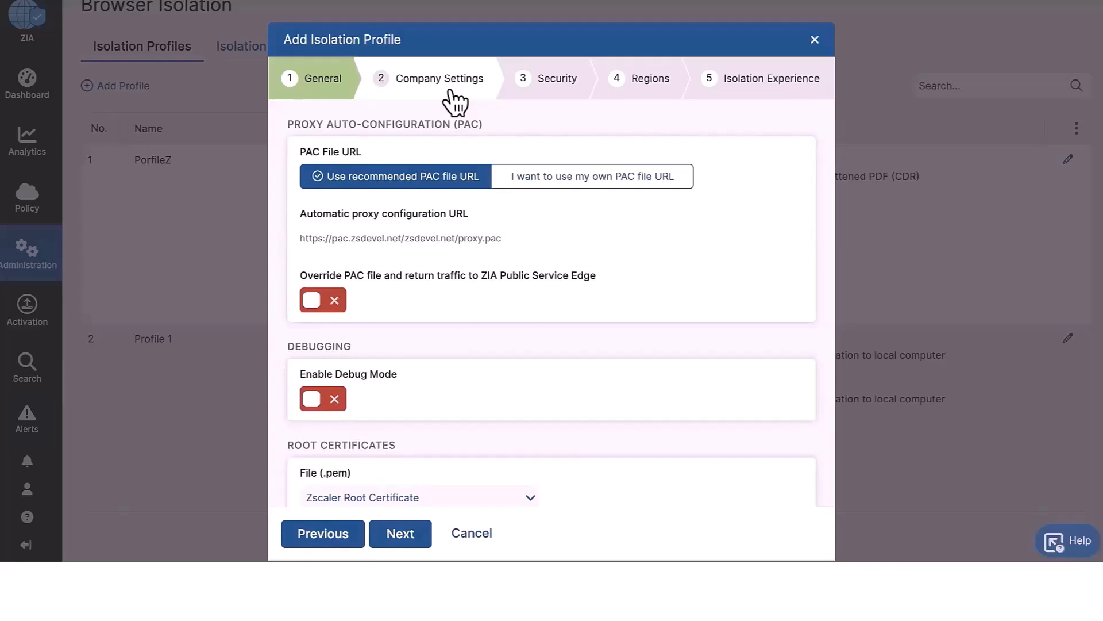
Choose to use your own PAC file URL with the Zscaler Root Certificate, and continue to the security settings
left_click(542, 175)
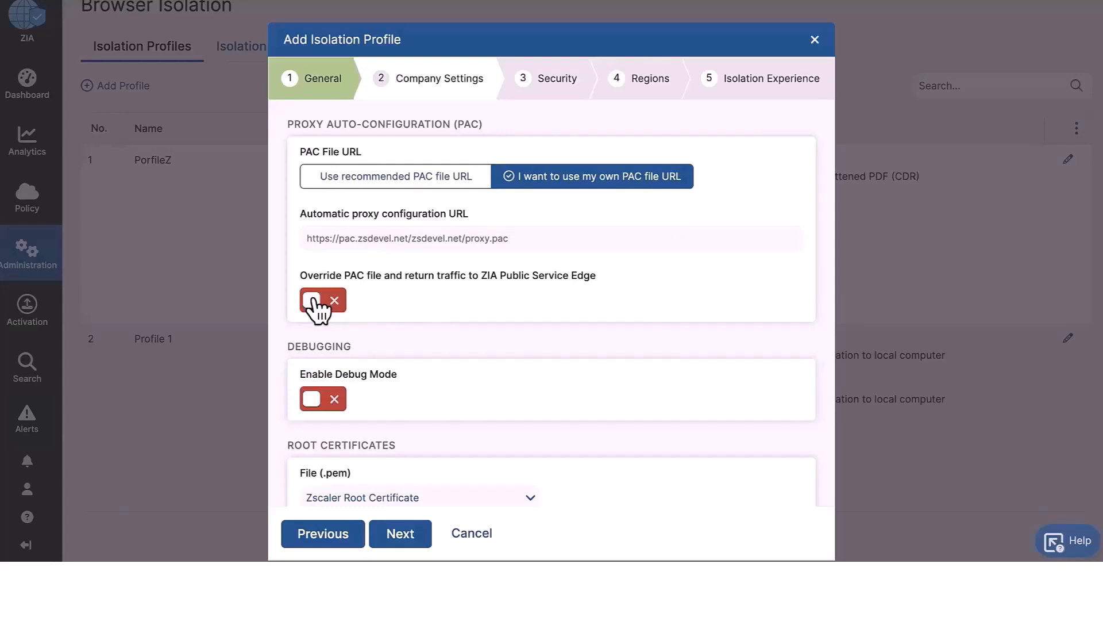
scroll(368, 345, "down", 1)
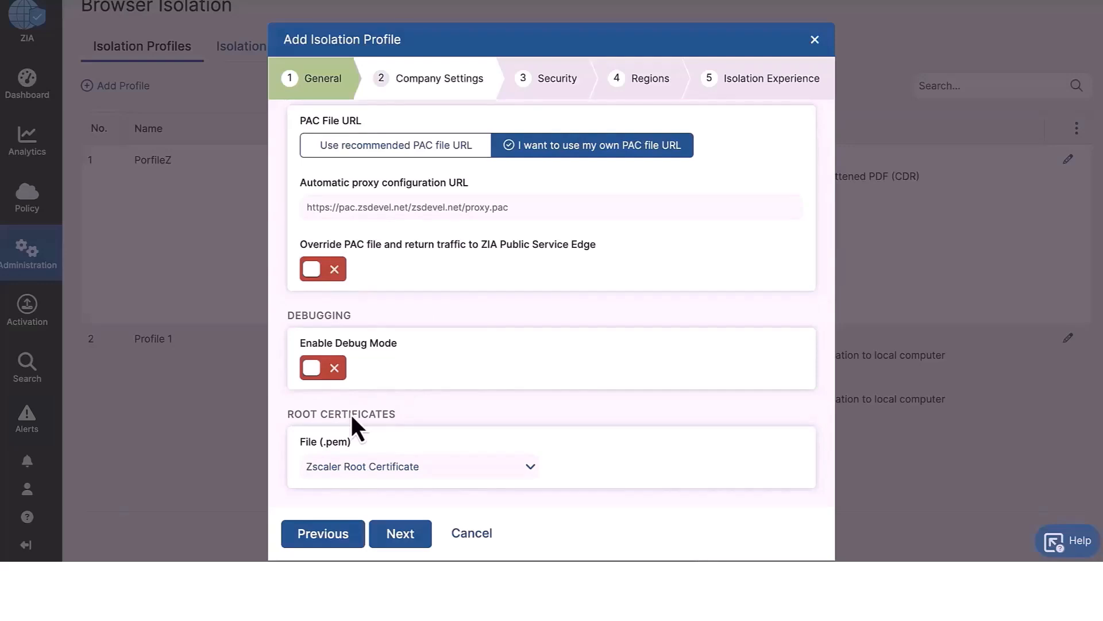
left_click(397, 466)
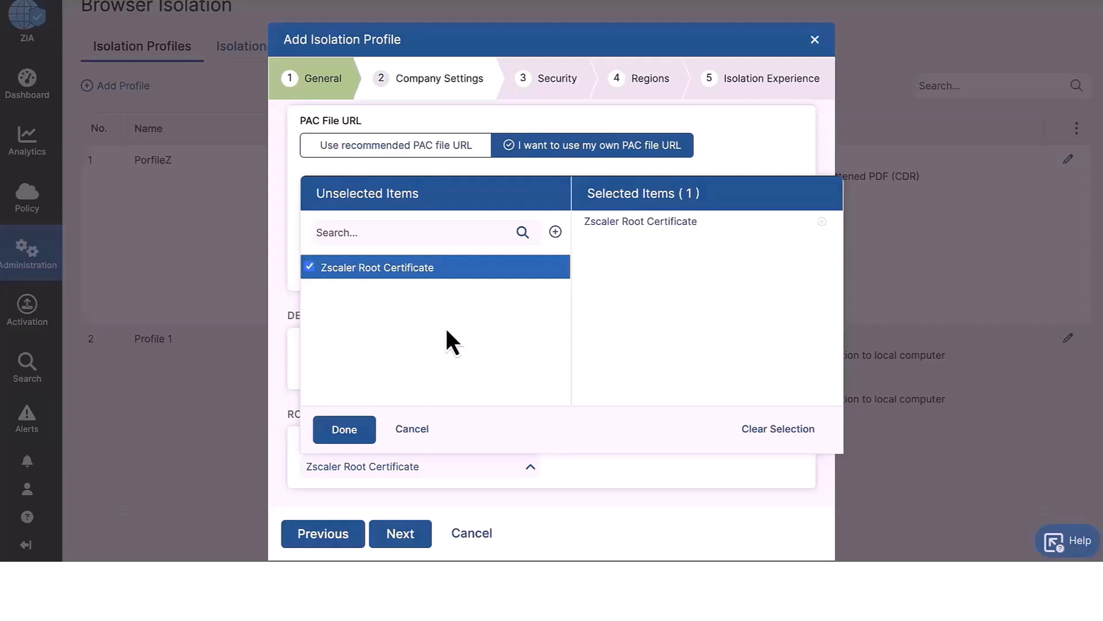
left_click(351, 431)
left_click(415, 540)
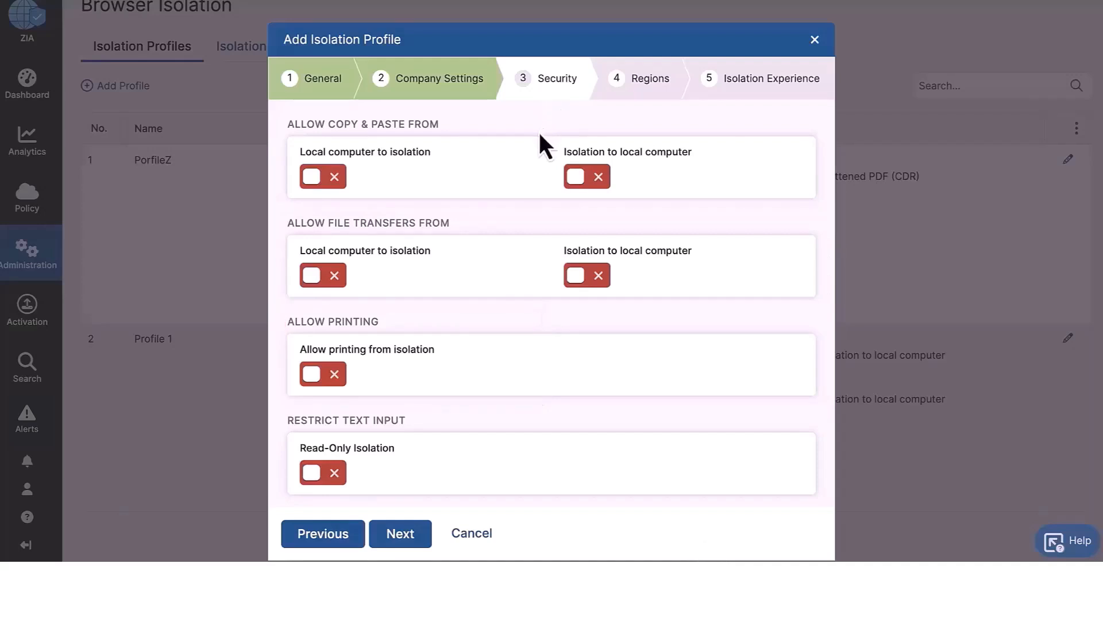
Review the profile's security options through to the Votiro CDR integration and continue to the region settings
scroll(539, 134, "down", 1)
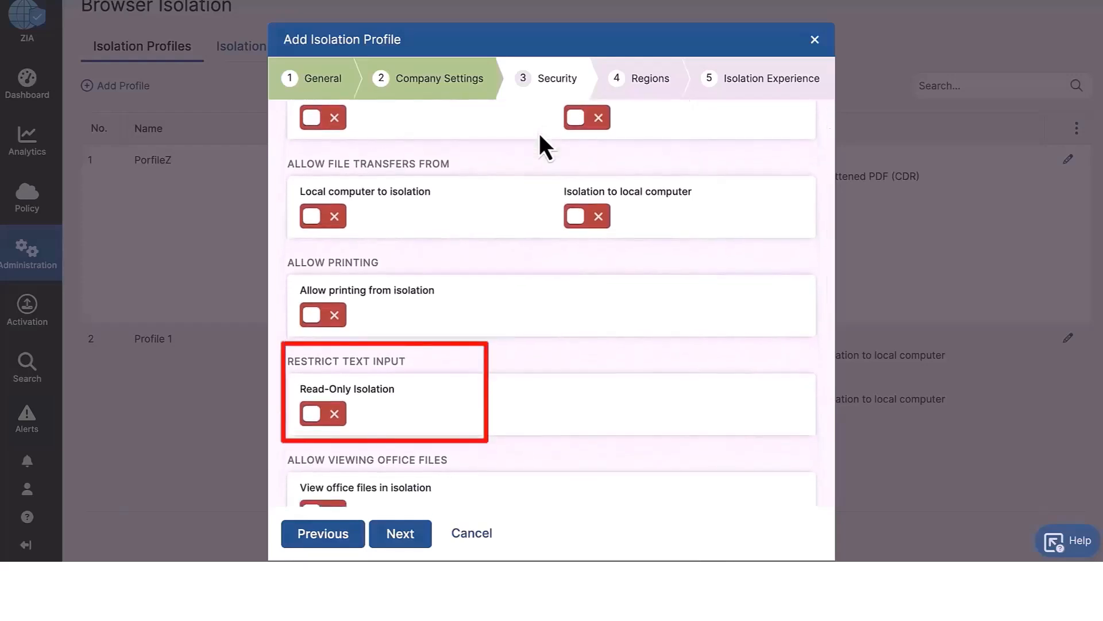
scroll(540, 136, "down", 1)
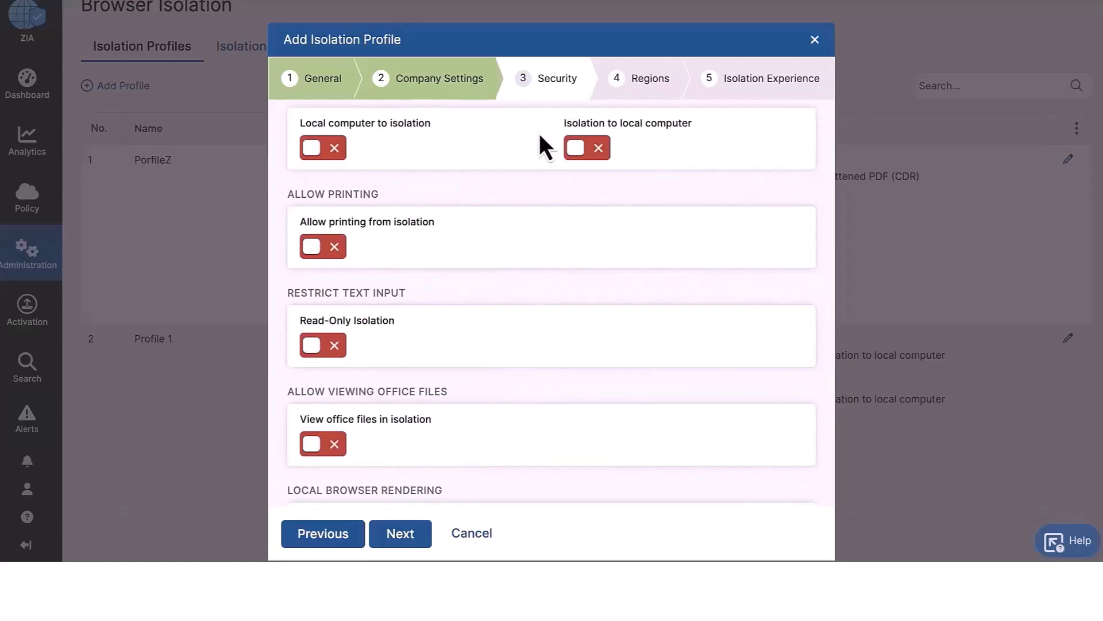
scroll(539, 133, "down", 4)
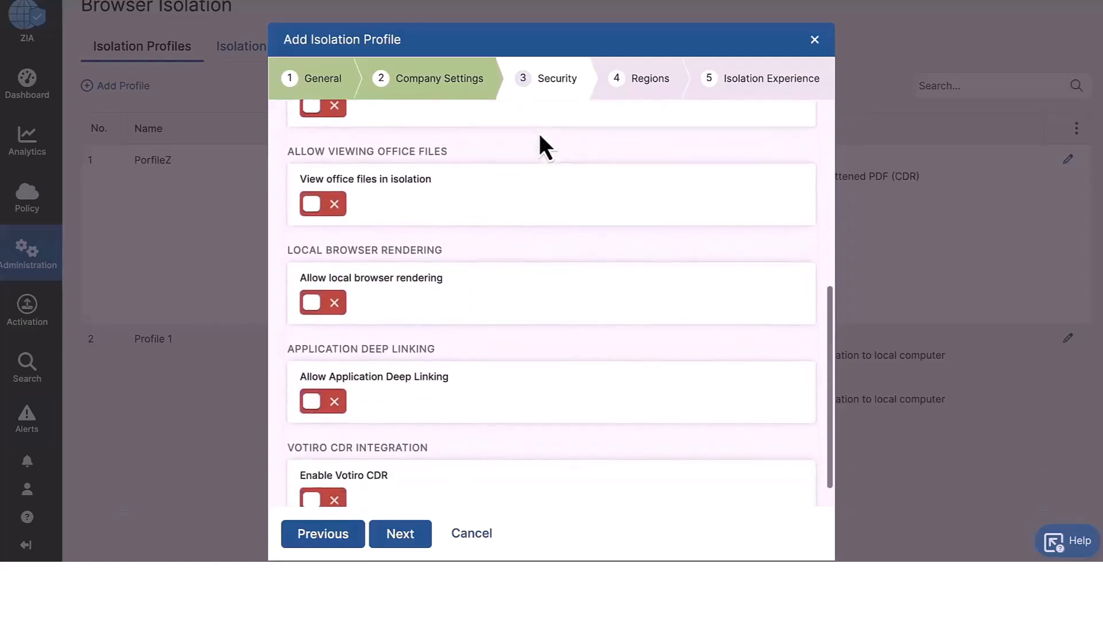
scroll(539, 134, "down", 1)
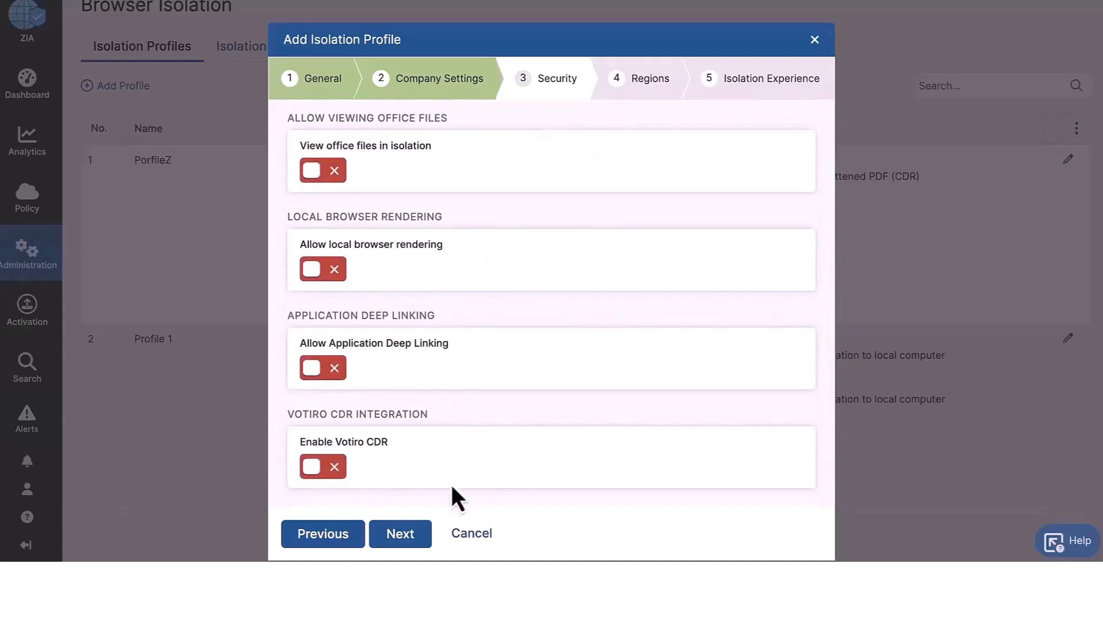
left_click(405, 537)
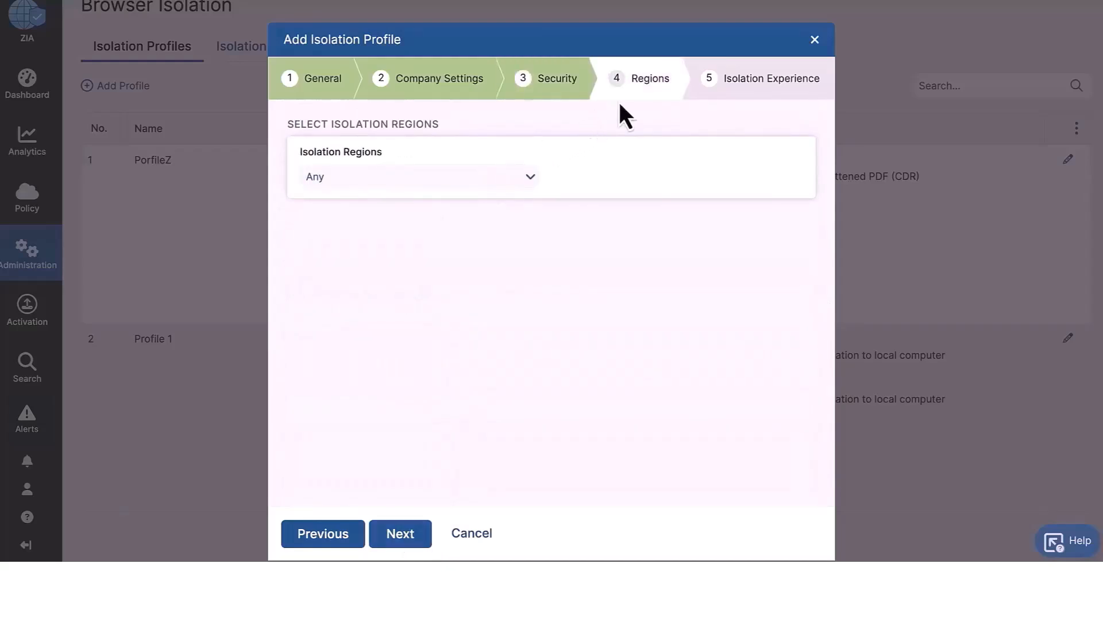
Select Frankfurt, Frankfurt (strategic), London, Mumbai and Portland Oregon as isolation regions
left_click(527, 178)
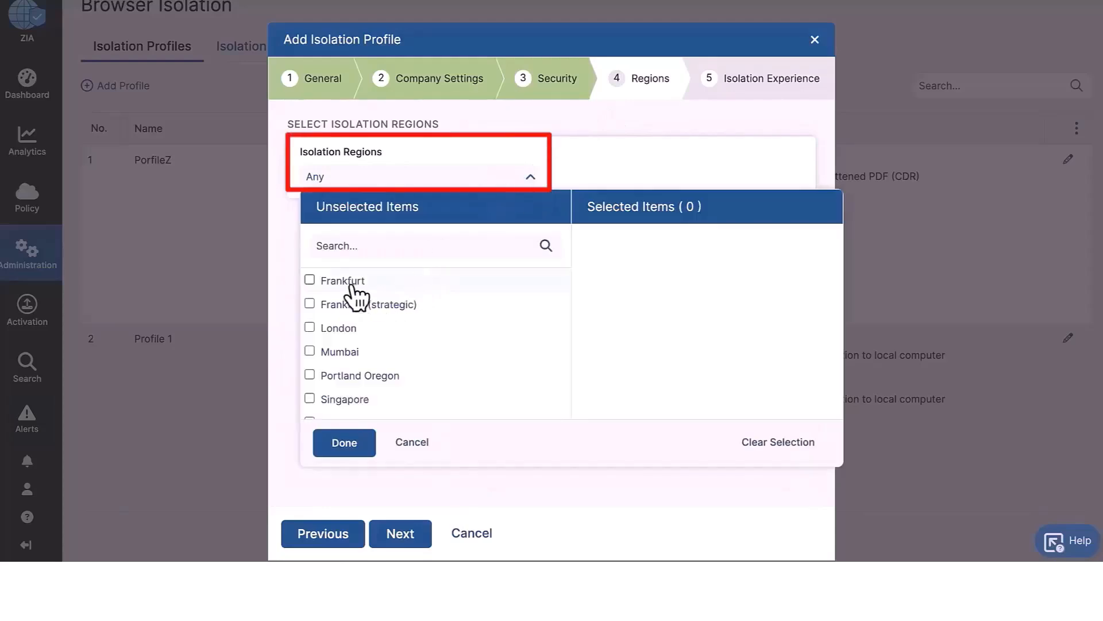
left_click(310, 281)
left_click(311, 306)
left_click(312, 328)
left_click(312, 352)
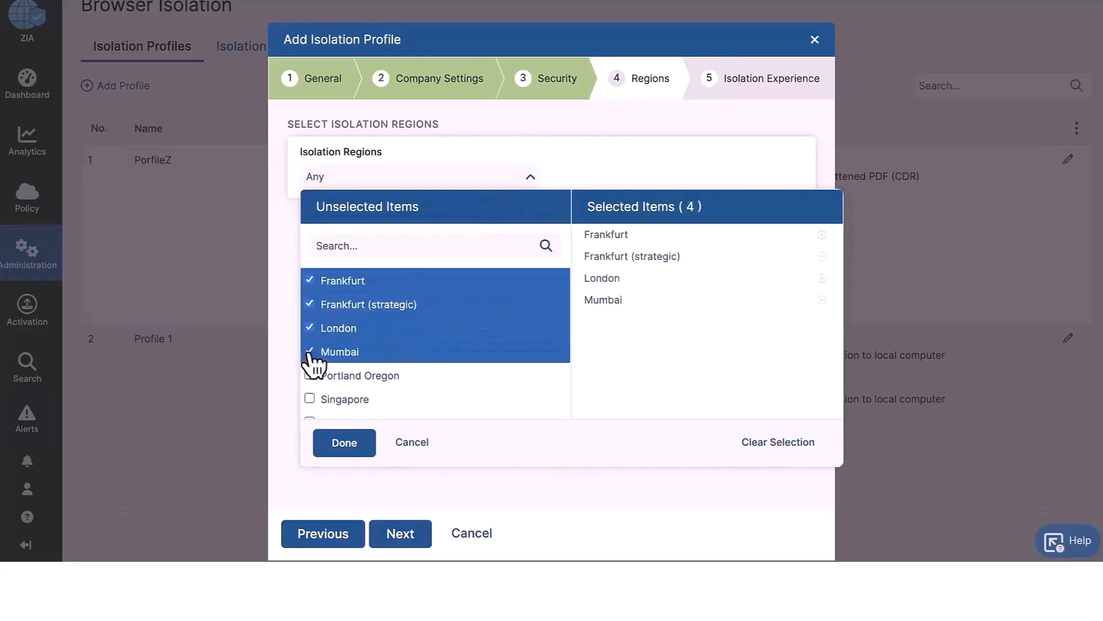
left_click(309, 377)
Add Singapore, Singapore (strategic), Sydney and Washington to the isolation regions, apply the selection and continue to the isolation experience settings
scroll(316, 388, "down", 2)
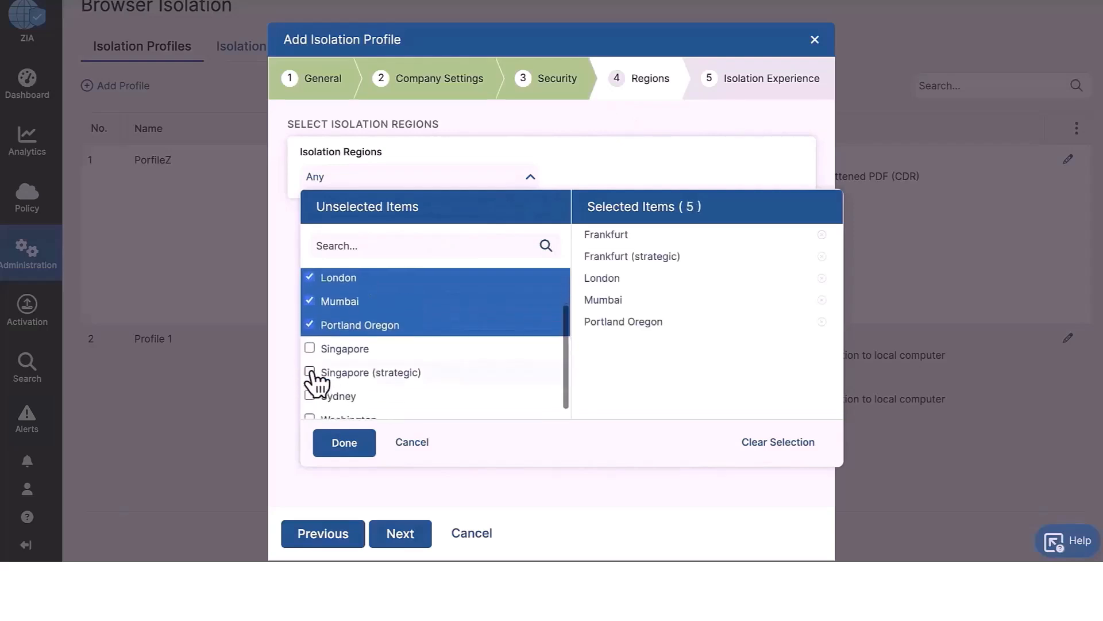
left_click(309, 349)
left_click(311, 372)
left_click(310, 396)
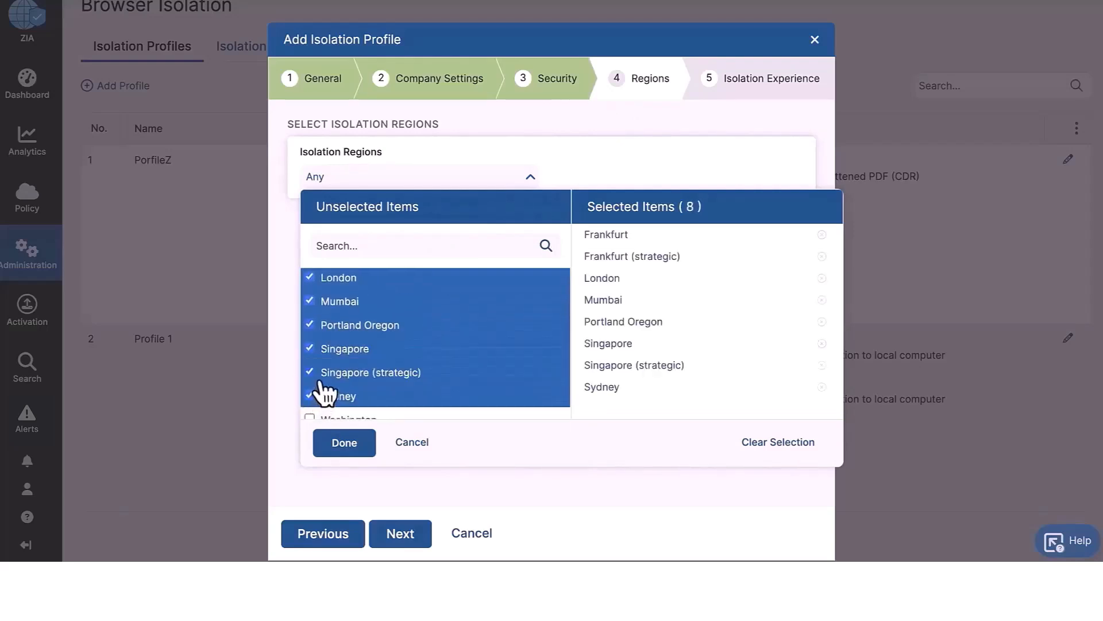
scroll(327, 392, "down", 1)
left_click(312, 407)
scroll(365, 334, "up", 2)
scroll(362, 336, "up", 2)
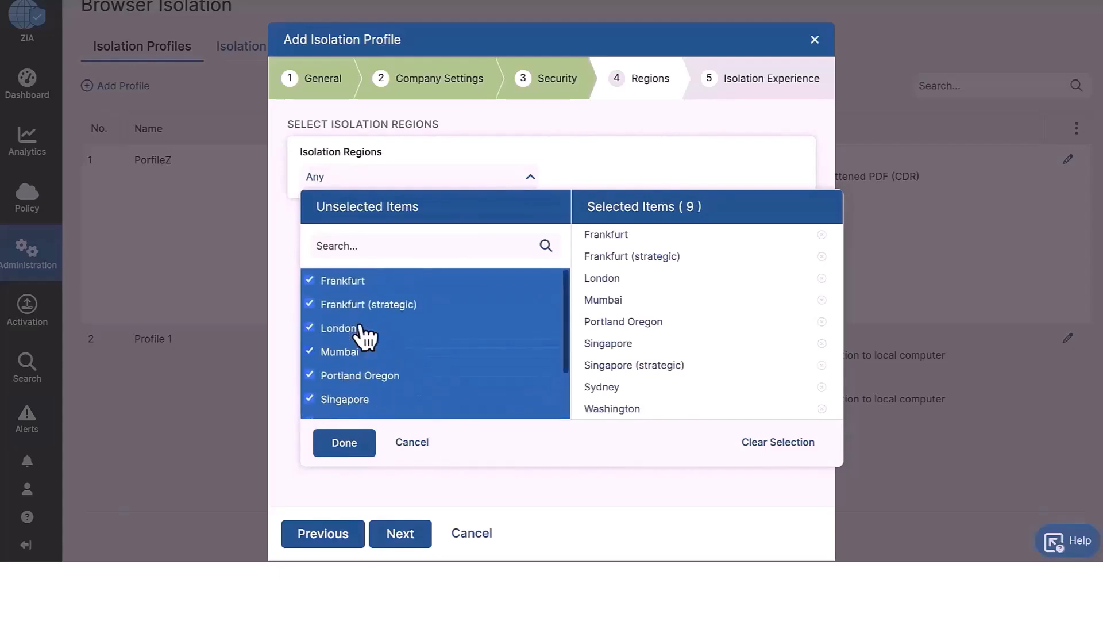
left_click(345, 444)
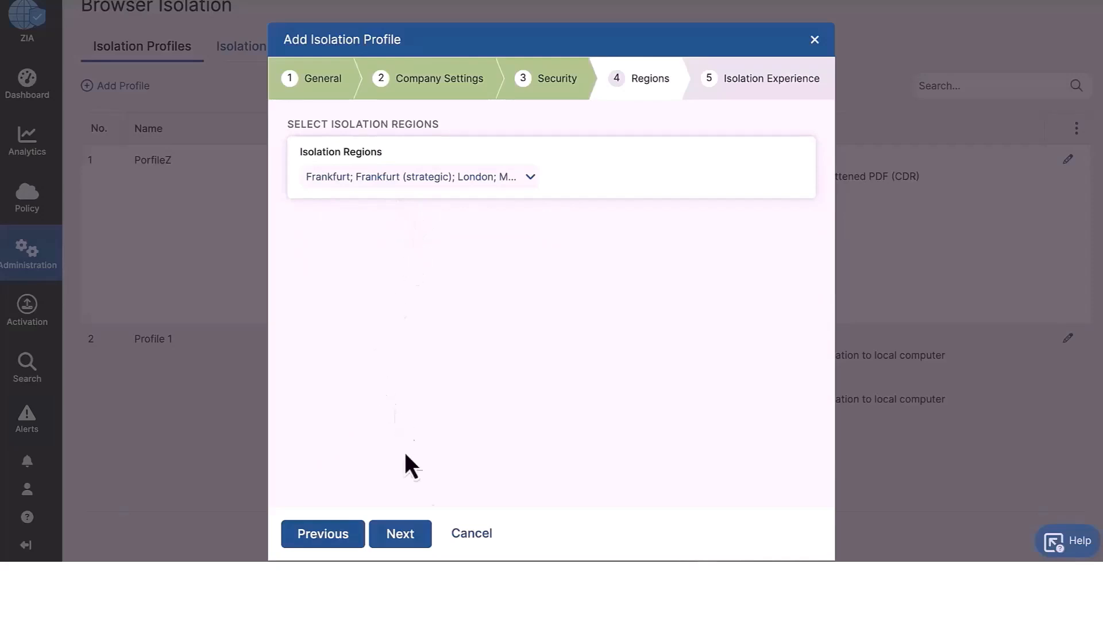
left_click(409, 539)
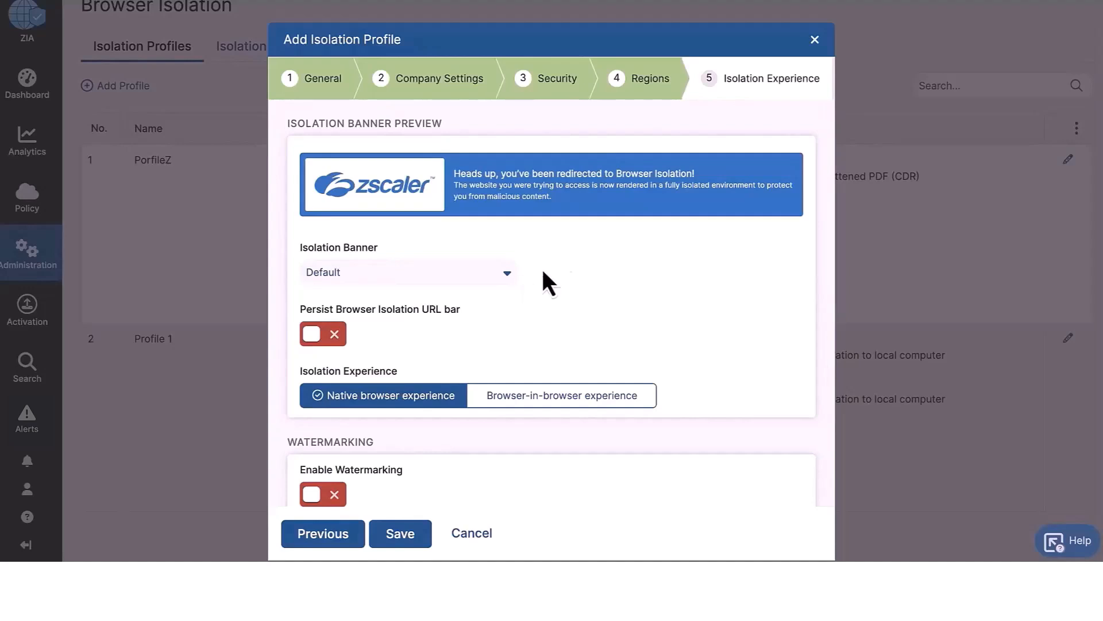
Review the isolation banner and URL bar options, and set the isolation experience to Browser-in-browser experience
scroll(557, 240, "up", 1)
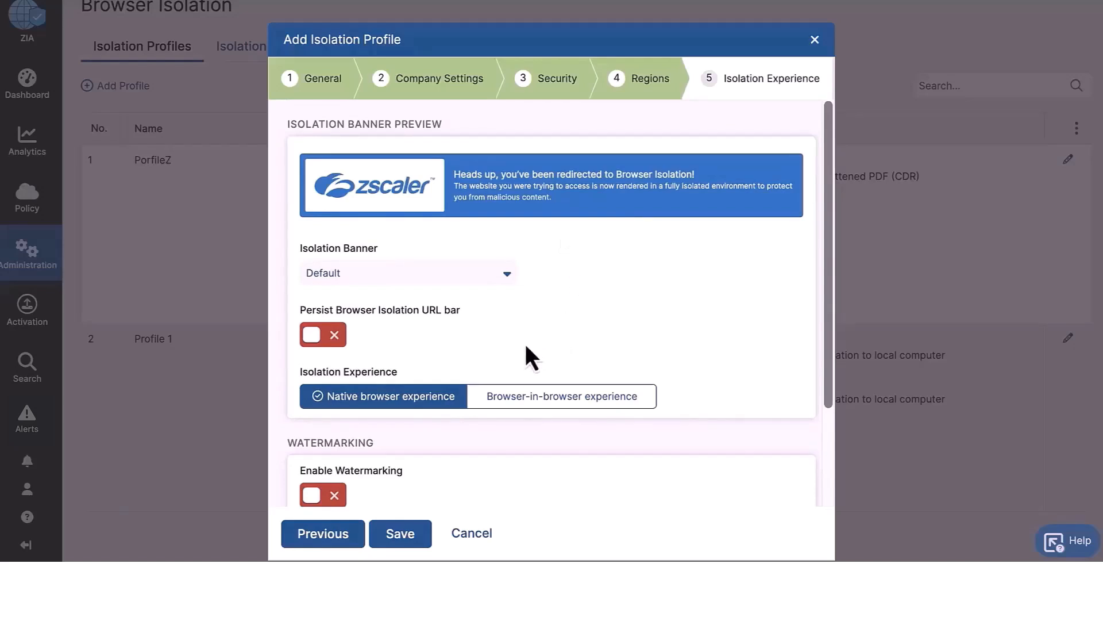
scroll(487, 344, "down", 1)
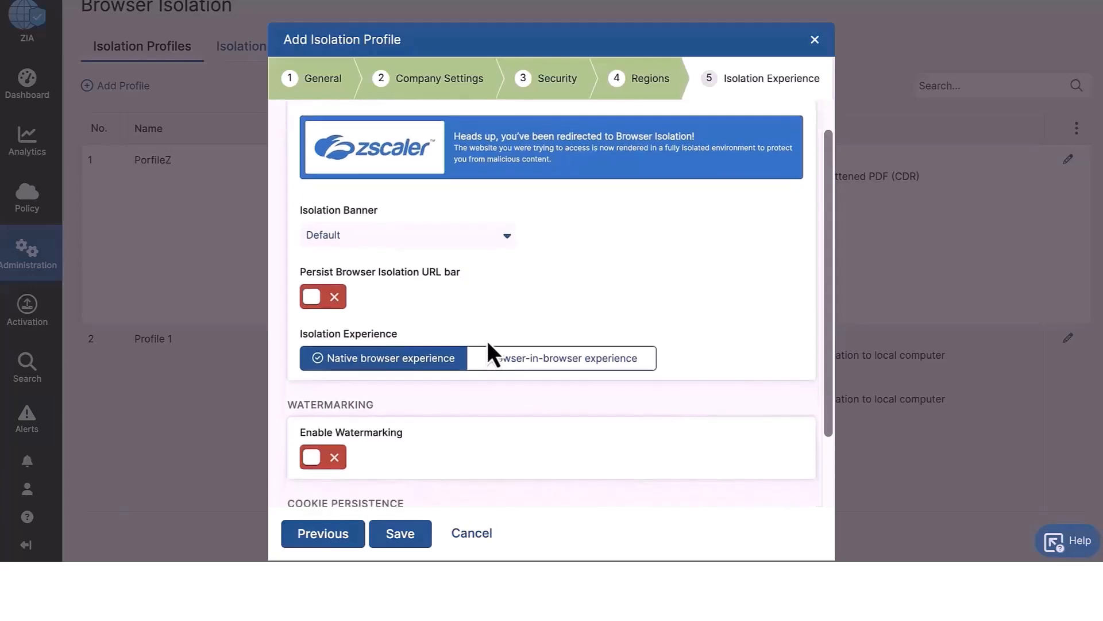
scroll(487, 338, "down", 1)
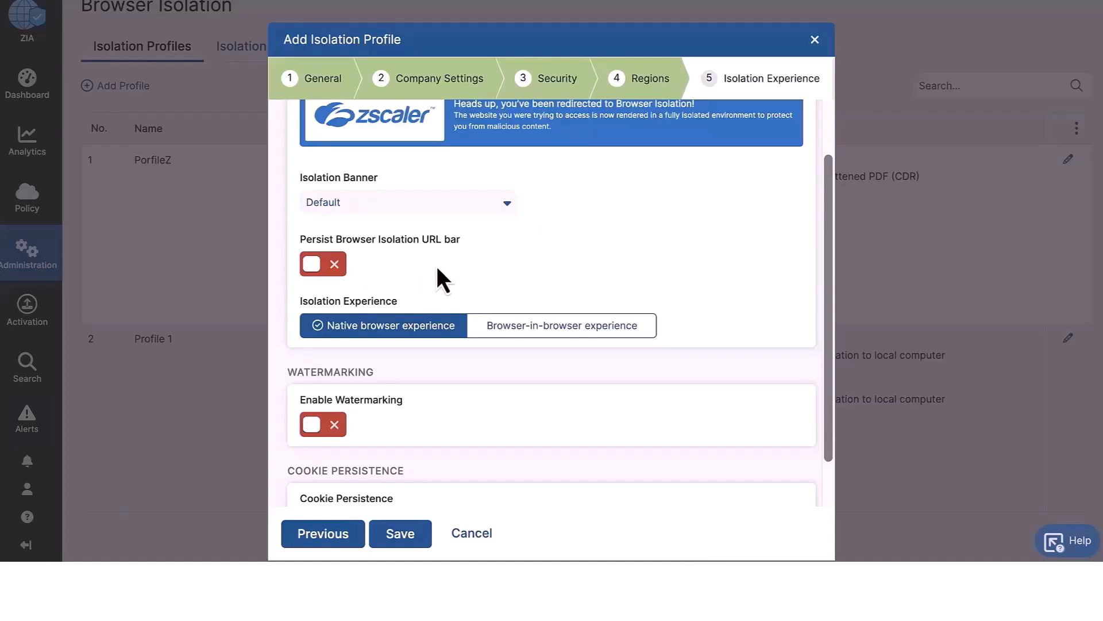
scroll(449, 277, "down", 1)
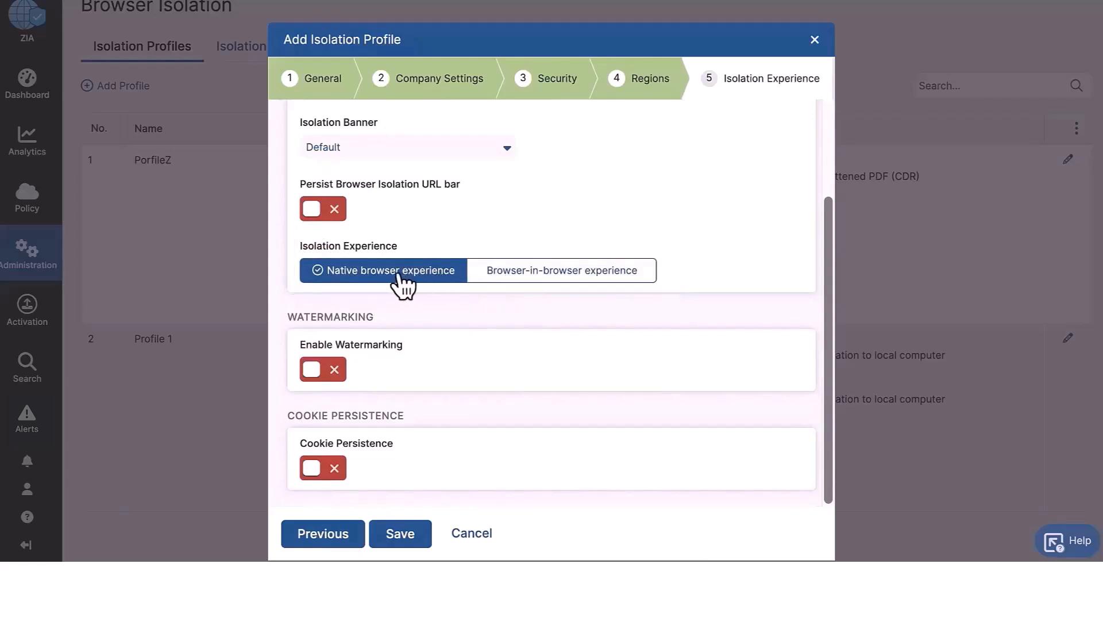
left_click(499, 277)
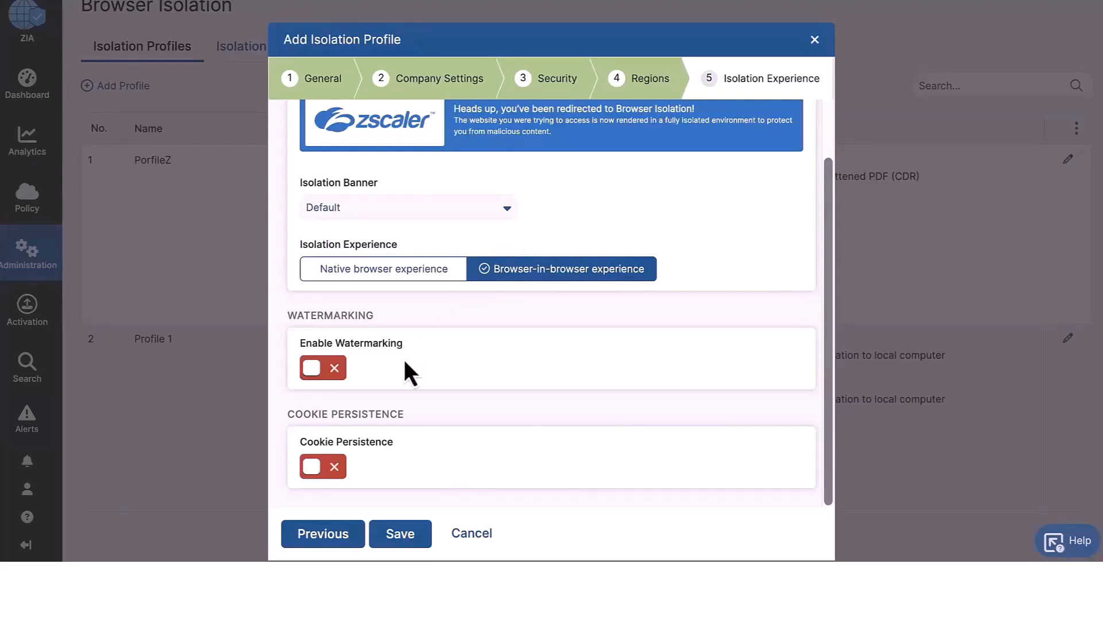
Enable watermarking and include the User ID, Date & Timestamp and Message in the watermark
left_click(317, 367)
scroll(364, 360, "down", 1)
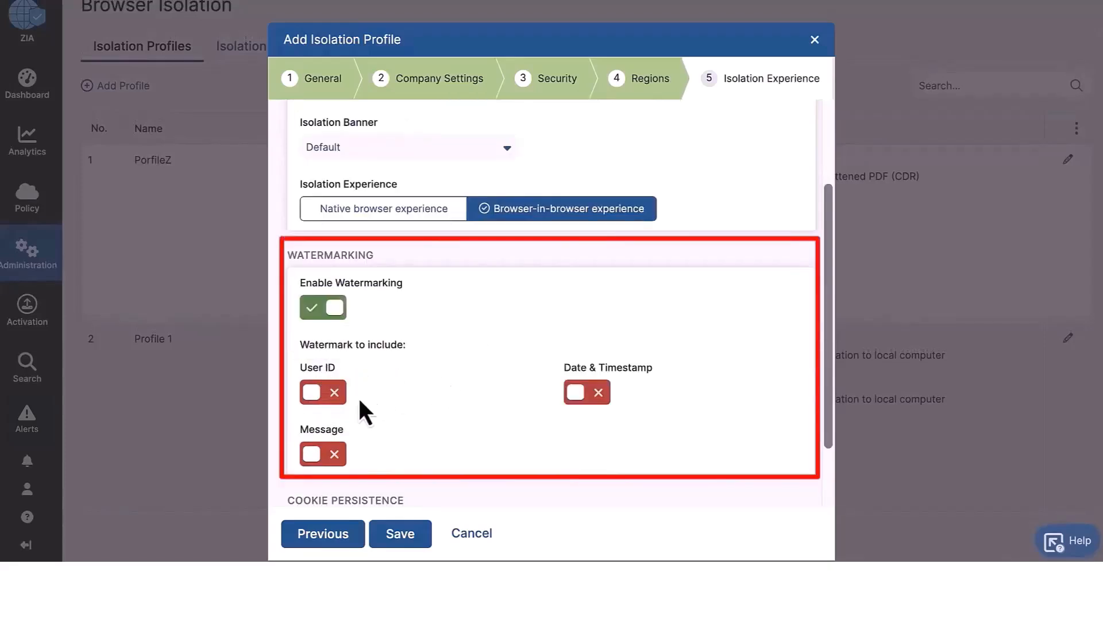
left_click(309, 393)
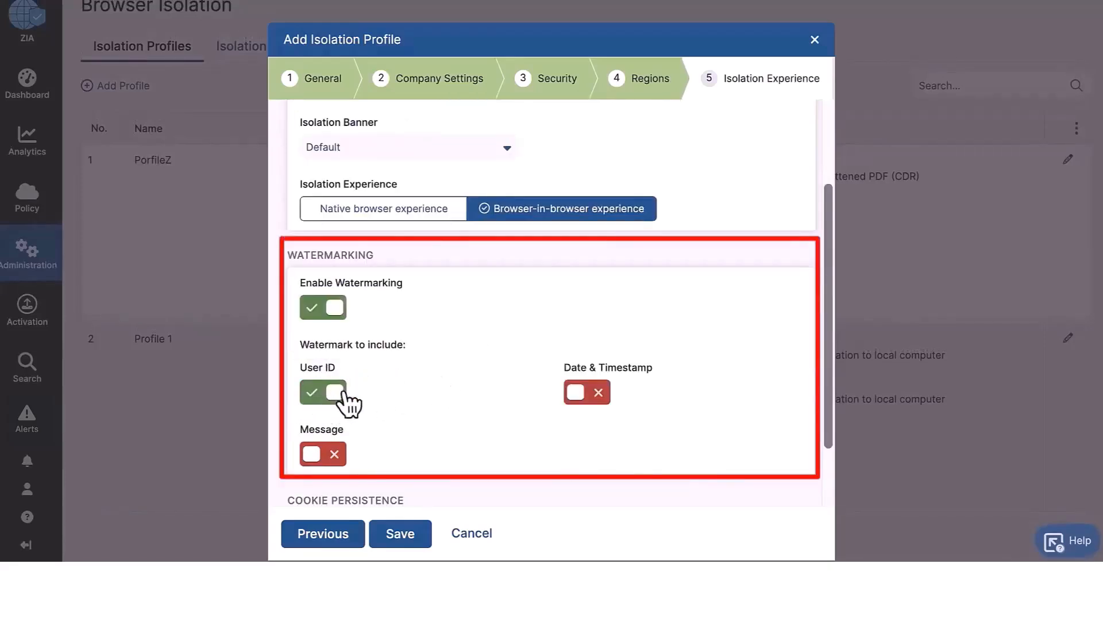
left_click(577, 392)
left_click(311, 454)
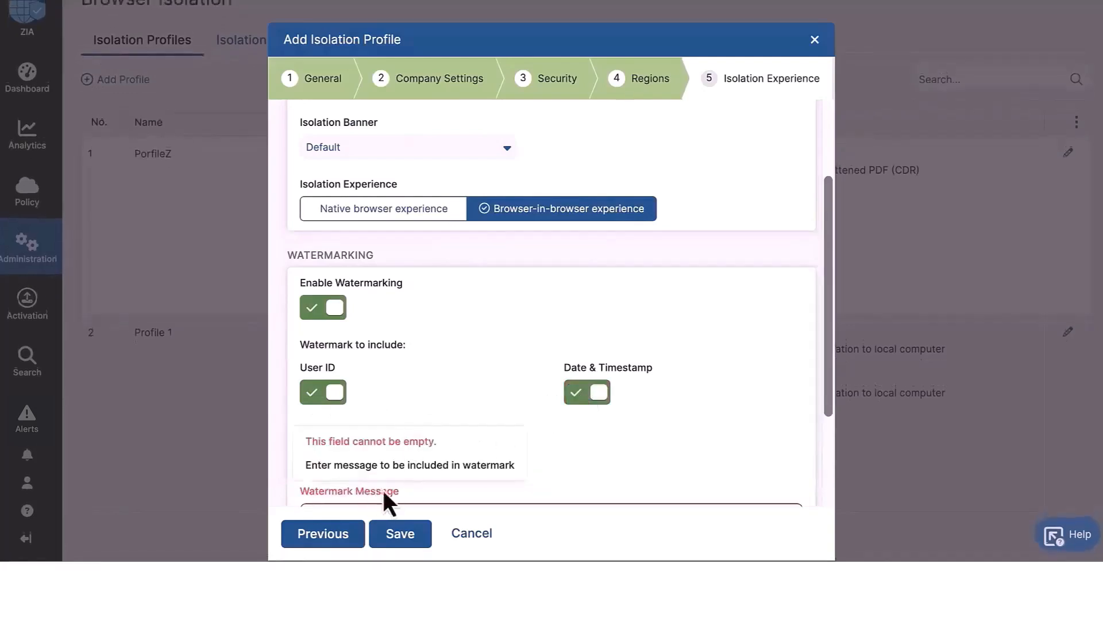
Set the watermark message to "Confidential"
scroll(516, 368, "down", 3)
left_click(457, 368)
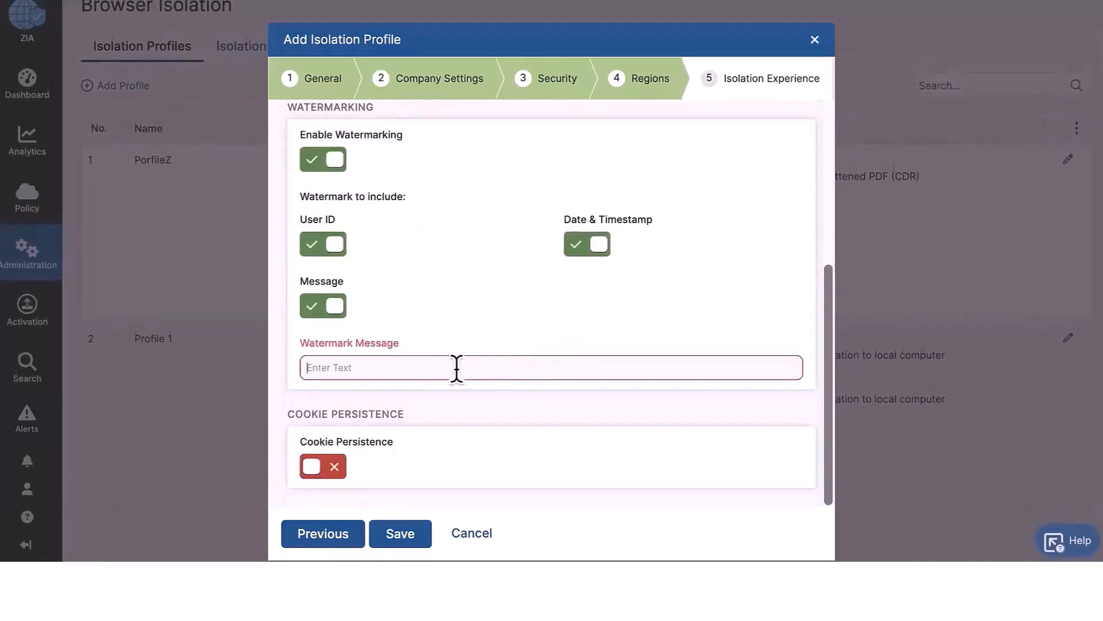
type("Confiden")
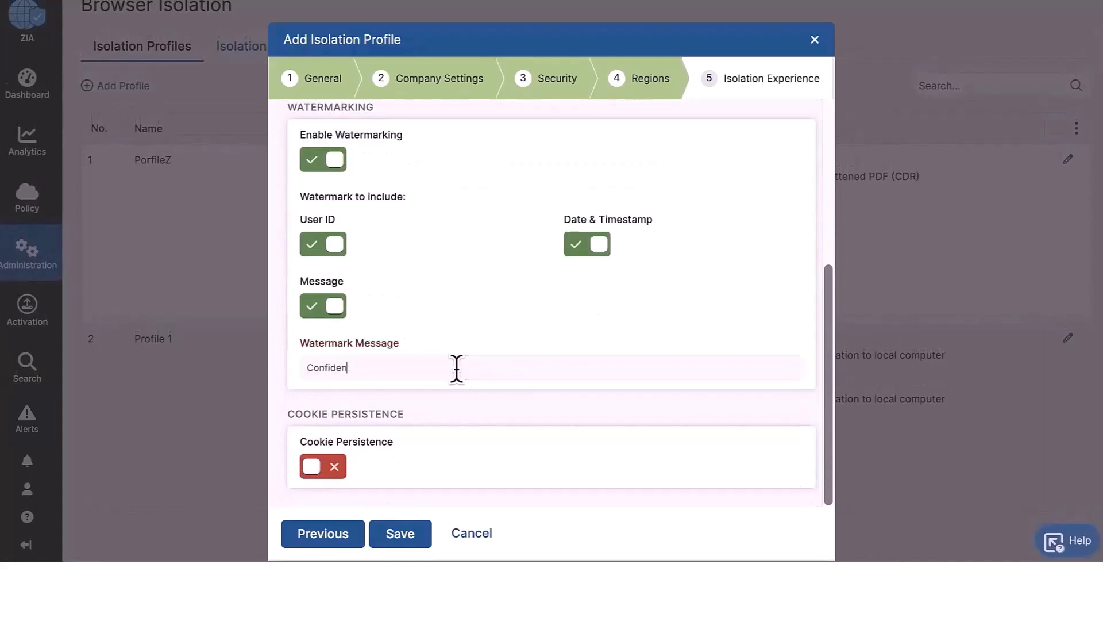
type("tial")
Enable cookie persistence for the isolation profile
left_click(315, 467)
left_click(437, 411)
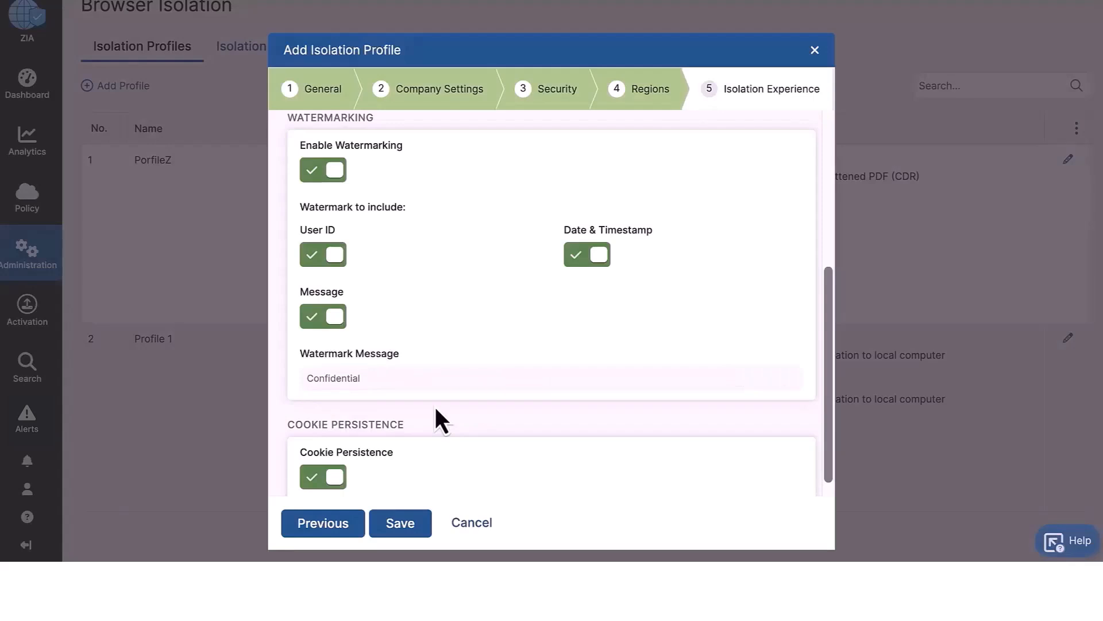
scroll(493, 397, "down", 1)
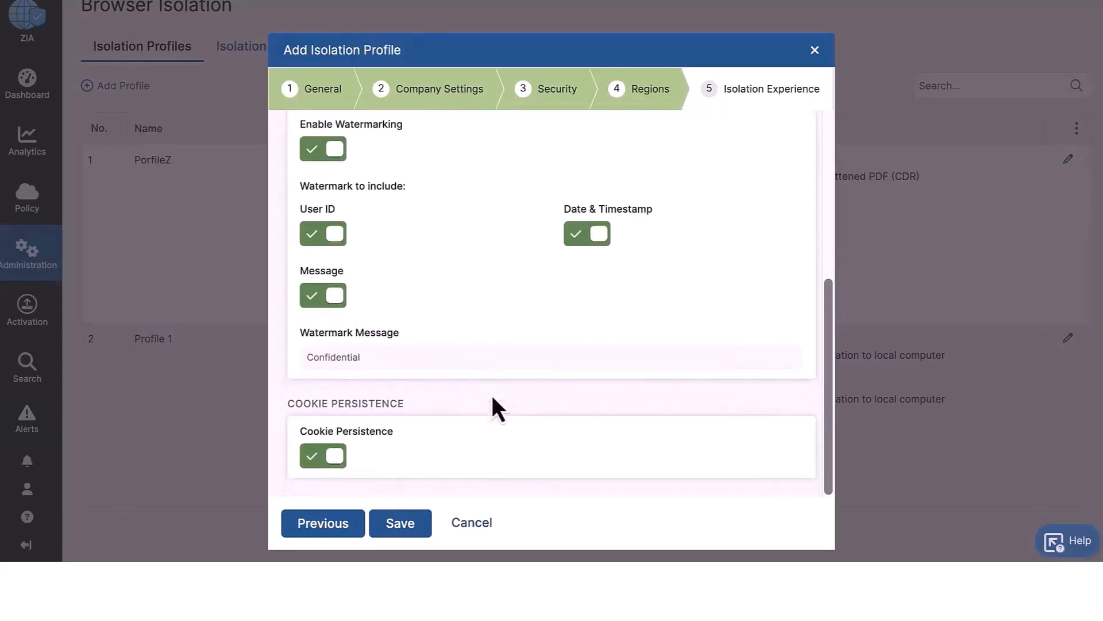